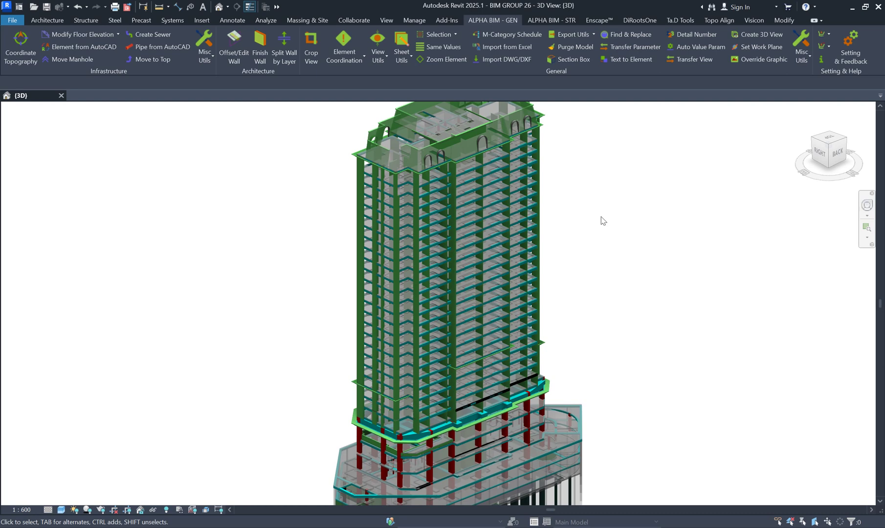
# Show the ALPHA BIM - STR tab with Auto Join in the Structural Plugins panel
pyautogui.click(548, 20)
pyautogui.click(504, 21)
pyautogui.click(531, 18)
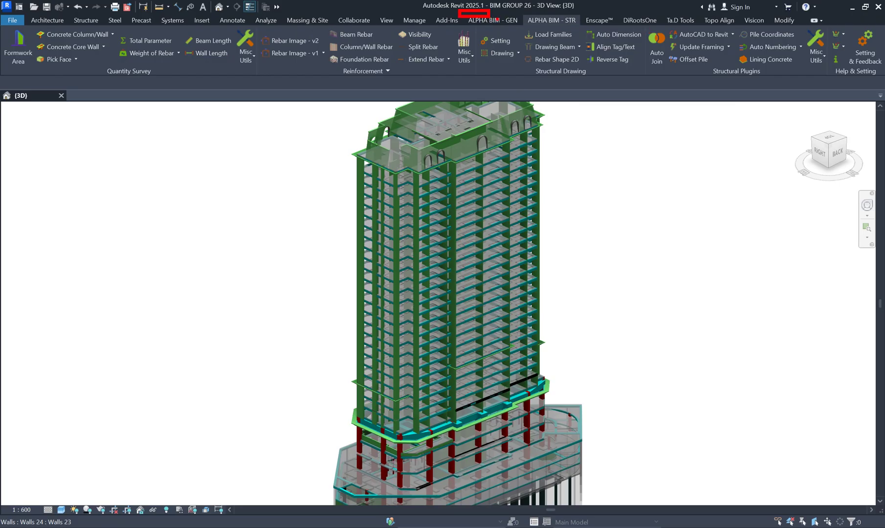
pyautogui.click(498, 20)
pyautogui.click(546, 20)
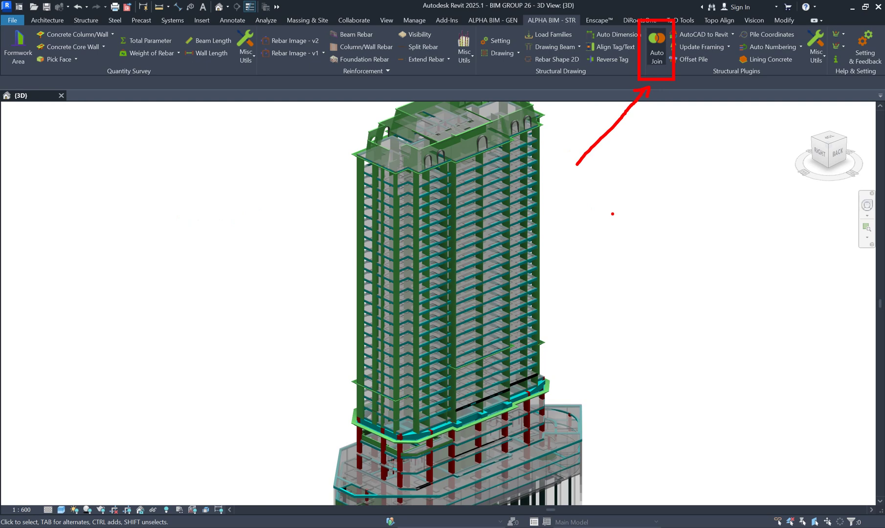
# Escape the current command and return to the ALPHA BIM - GEN tab
pyautogui.press('Escape')
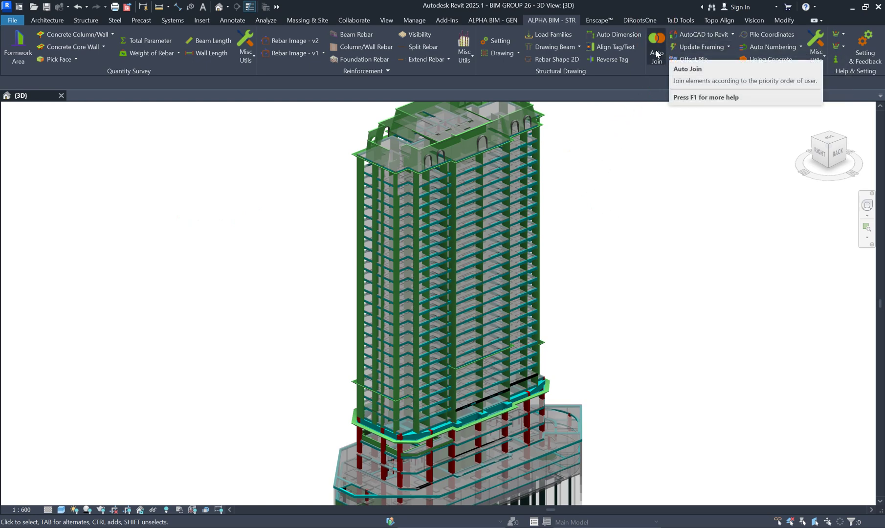
pyautogui.click(491, 21)
pyautogui.click(536, 21)
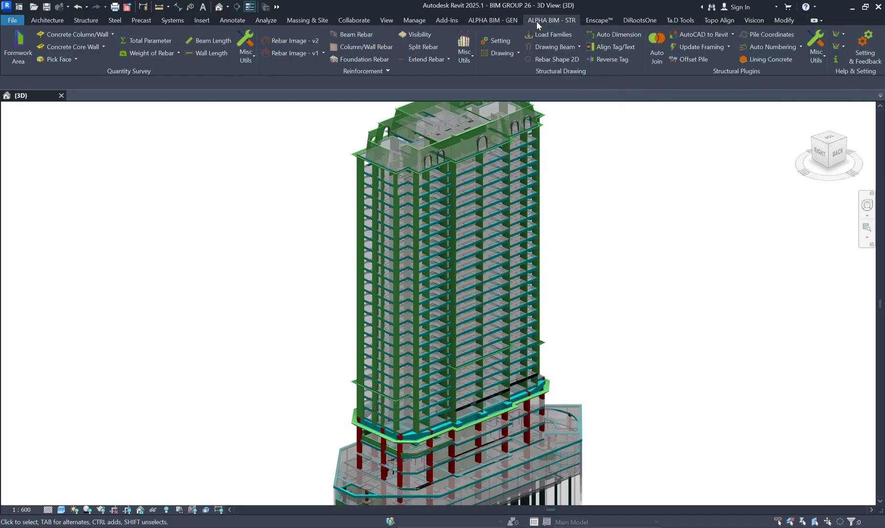
pyautogui.click(492, 21)
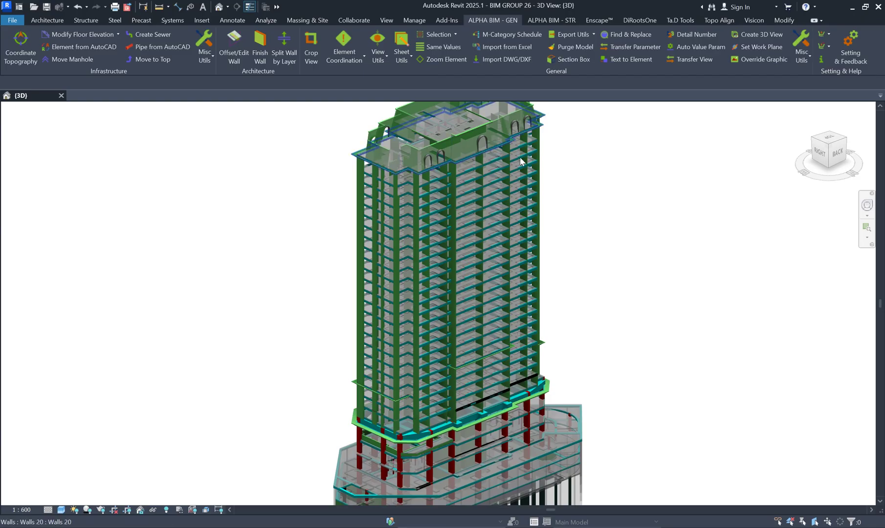
# Orbit the tower, then view it straight from the ViewCube's RIGHT face
pyautogui.scroll(2, 494, 240)
pyautogui.scroll(5, 499, 237)
pyautogui.scroll(-1, 499, 237)
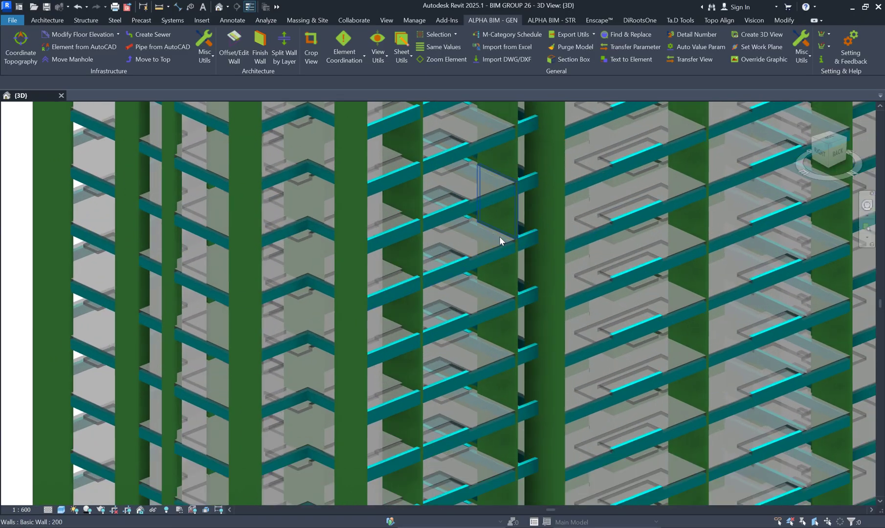
pyautogui.scroll(-2, 500, 236)
pyautogui.scroll(-2, 500, 236)
pyautogui.scroll(-3, 499, 239)
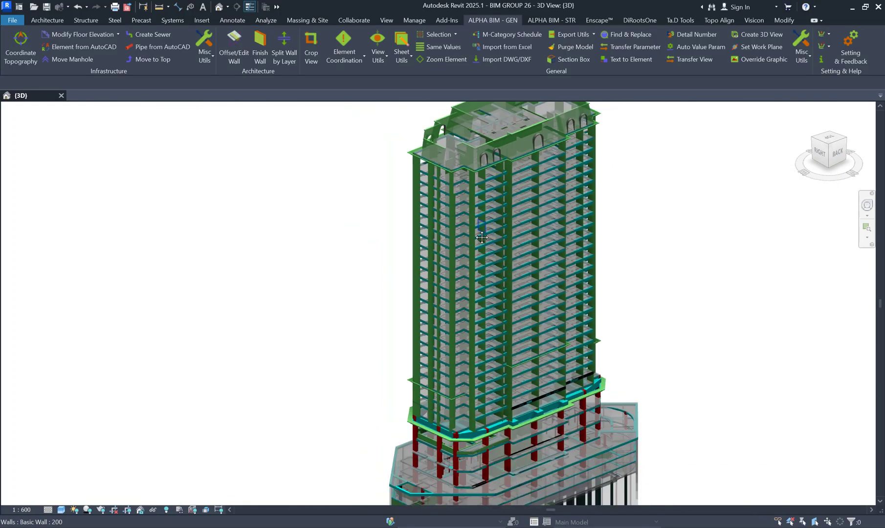
pyautogui.moveTo(499, 240)
pyautogui.keyDown('shift'); pyautogui.mouseDown(button='middle')
pyautogui.moveTo(318, 136)
pyautogui.moveTo(573, 246)
pyautogui.moveTo(667, 219)
pyautogui.mouseUp(button='middle'); pyautogui.keyUp('shift')
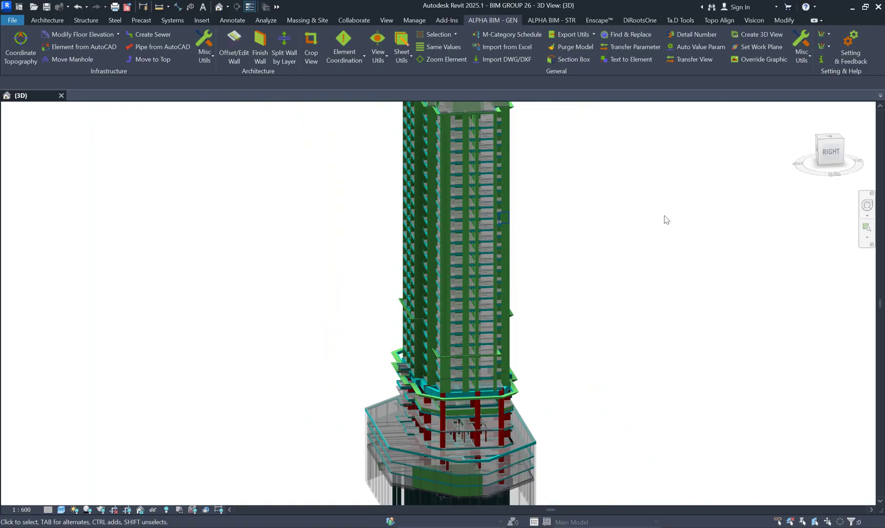
pyautogui.click(830, 151)
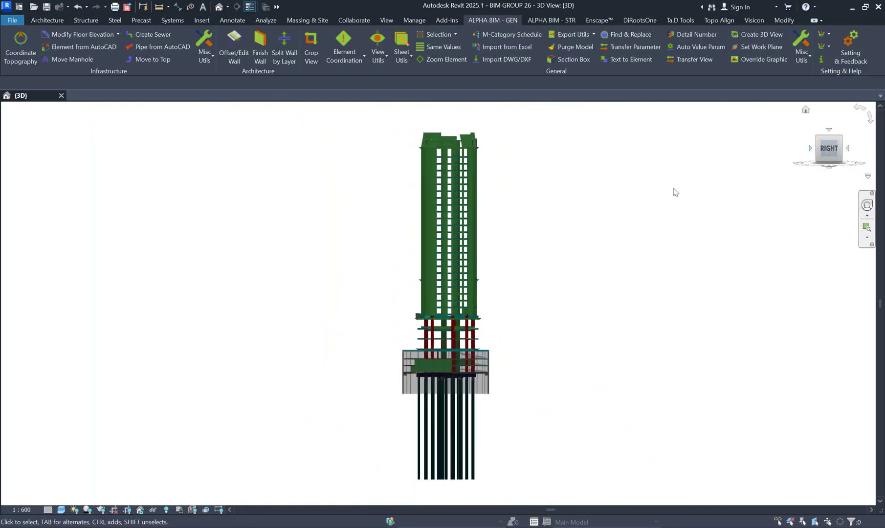
# Zoom in and crossing-select a band of floors, 307 elements
pyautogui.scroll(3, 411, 210)
pyautogui.scroll(1, 567, 229)
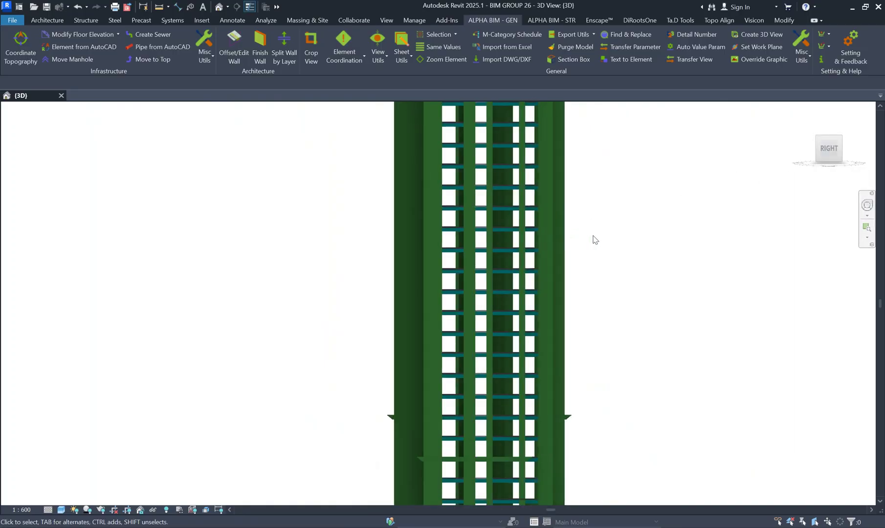
pyautogui.moveTo(593, 235); pyautogui.dragTo(328, 200)
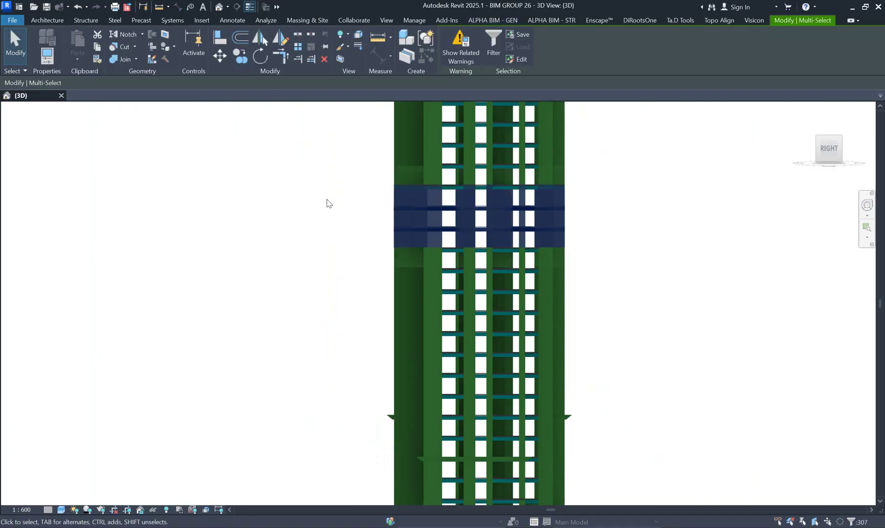
# Temporarily isolate the selected floors with HI, then clear the selection
pyautogui.press('h')
pyautogui.press('i')
pyautogui.click(355, 203)
# Orbit the isolated floors into an isometric view and zoom to inspect them
pyautogui.moveTo(354, 204)
pyautogui.keyDown('shift'); pyautogui.mouseDown(button='middle')
pyautogui.moveTo(288, 332)
pyautogui.moveTo(302, 300)
pyautogui.mouseUp(button='middle'); pyautogui.keyUp('shift')
pyautogui.scroll(3, 583, 331)
pyautogui.scroll(3, 583, 330)
pyautogui.scroll(-2, 378, 251)
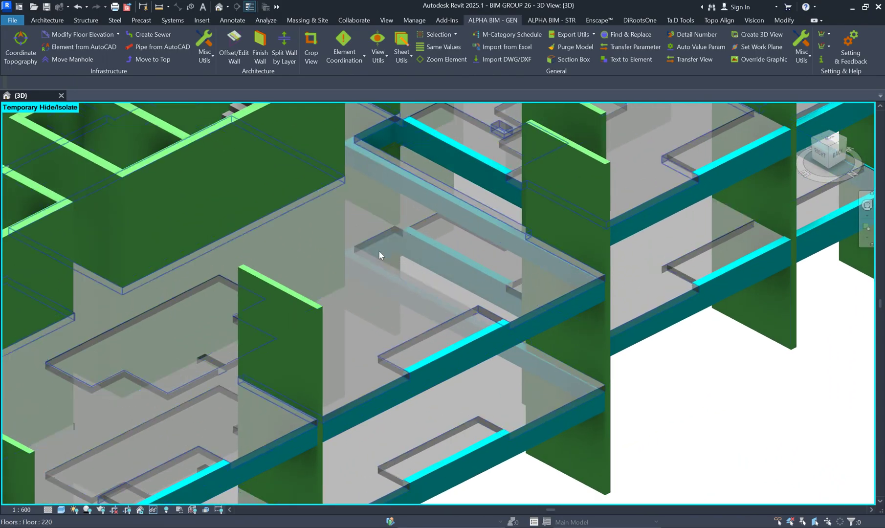
pyautogui.scroll(-2, 377, 254)
pyautogui.scroll(-3, 424, 249)
pyautogui.scroll(-4, 371, 269)
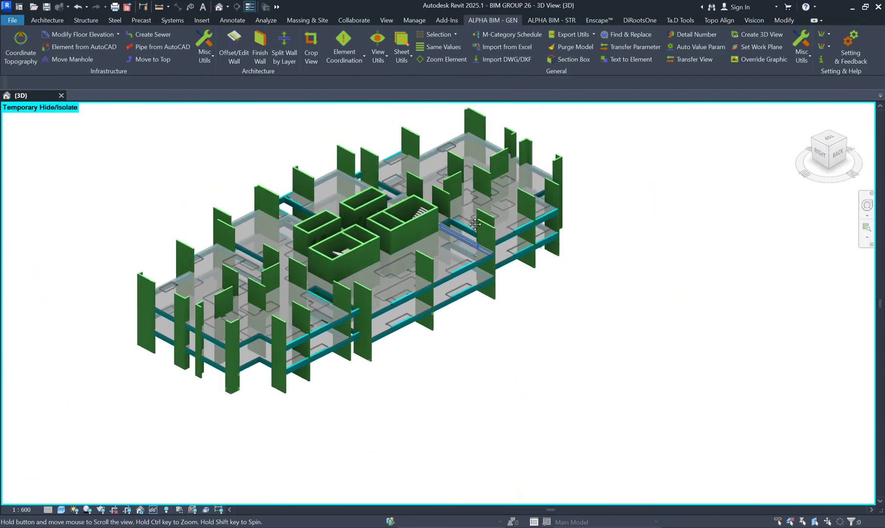
pyautogui.scroll(2, 416, 267)
pyautogui.scroll(2, 466, 264)
pyautogui.scroll(4, 465, 264)
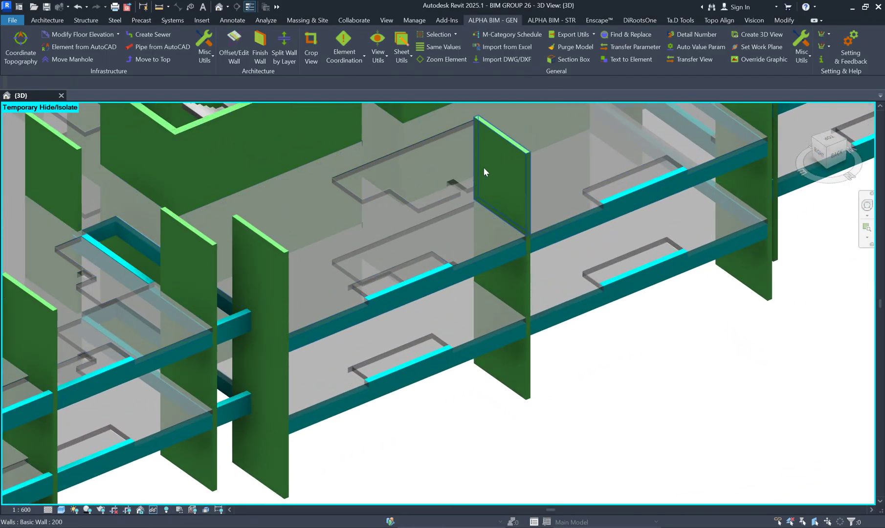
pyautogui.scroll(-5, 504, 193)
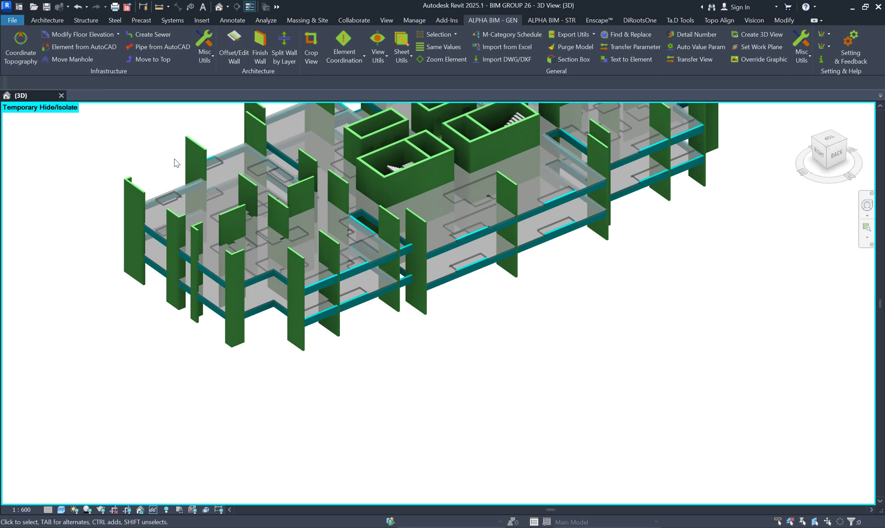
pyautogui.scroll(4, 377, 243)
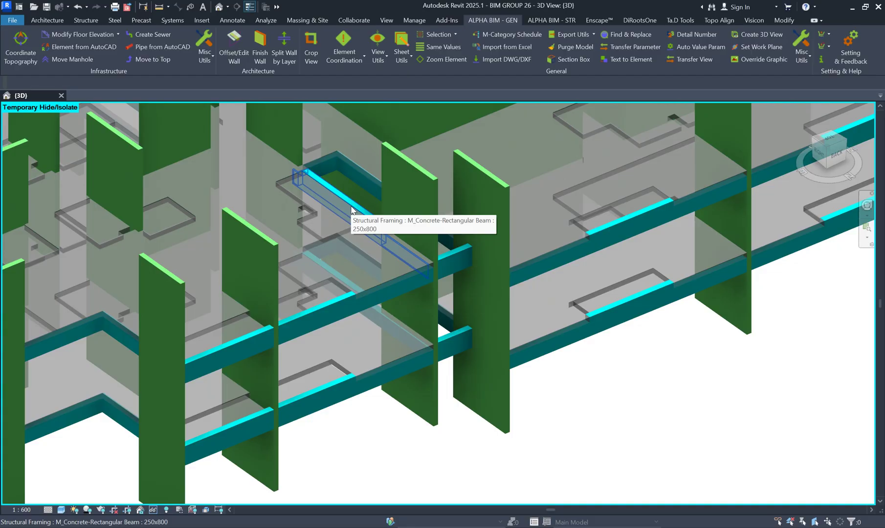
pyautogui.scroll(-5, 562, 374)
# Pan the isolated floors to the view centre and zoom to inspect walls, beams and slabs
pyautogui.moveTo(587, 376); pyautogui.dragTo(461, 373, button='middle')
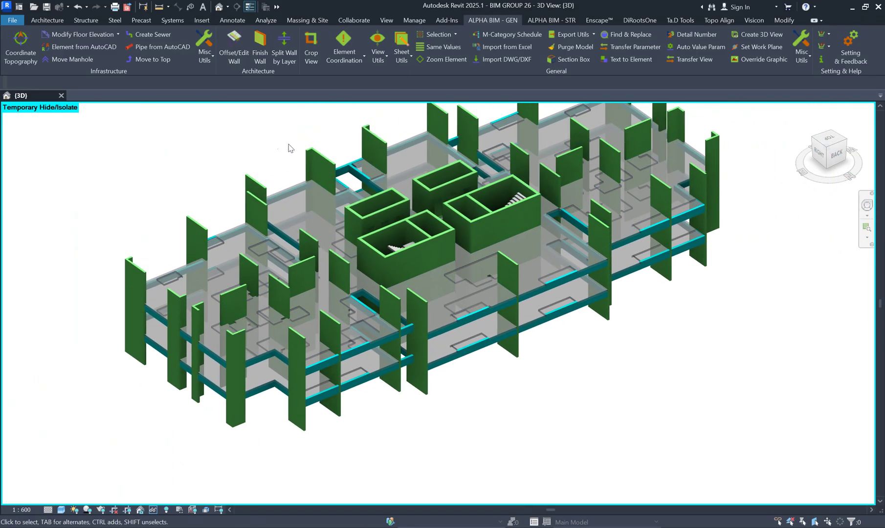
pyautogui.moveTo(288, 148); pyautogui.dragTo(368, 207, button='middle')
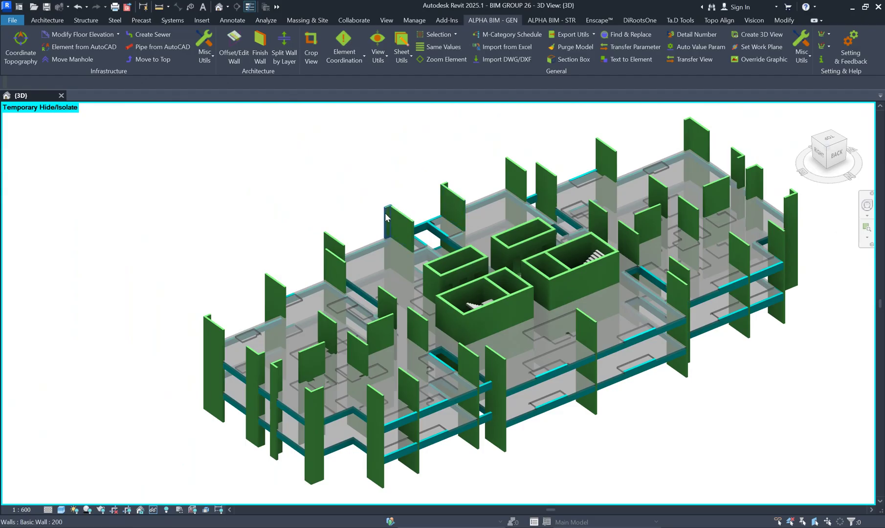
pyautogui.scroll(2, 453, 210)
pyautogui.scroll(-4, 598, 226)
pyautogui.scroll(2, 589, 268)
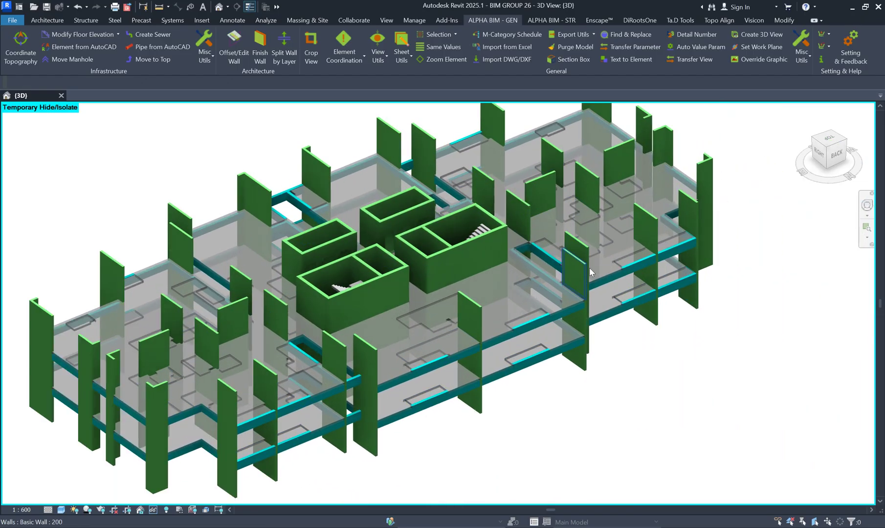
pyautogui.scroll(3, 471, 280)
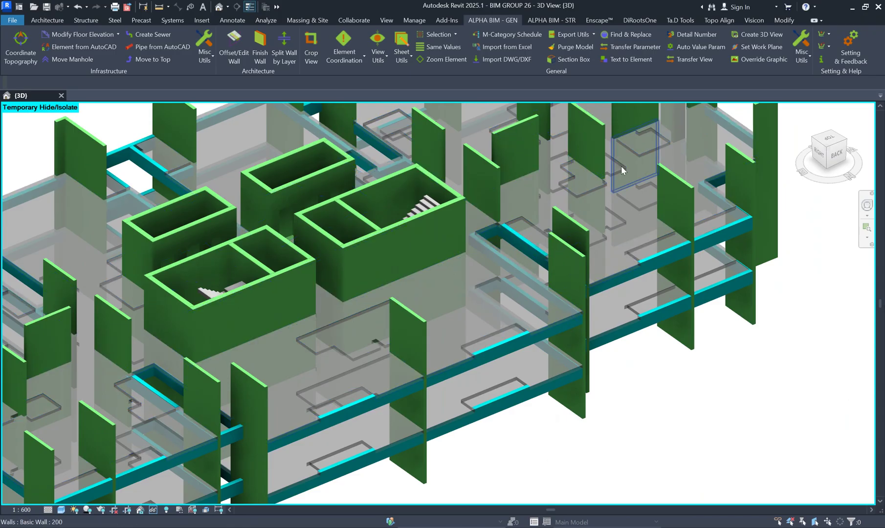
pyautogui.scroll(4, 710, 207)
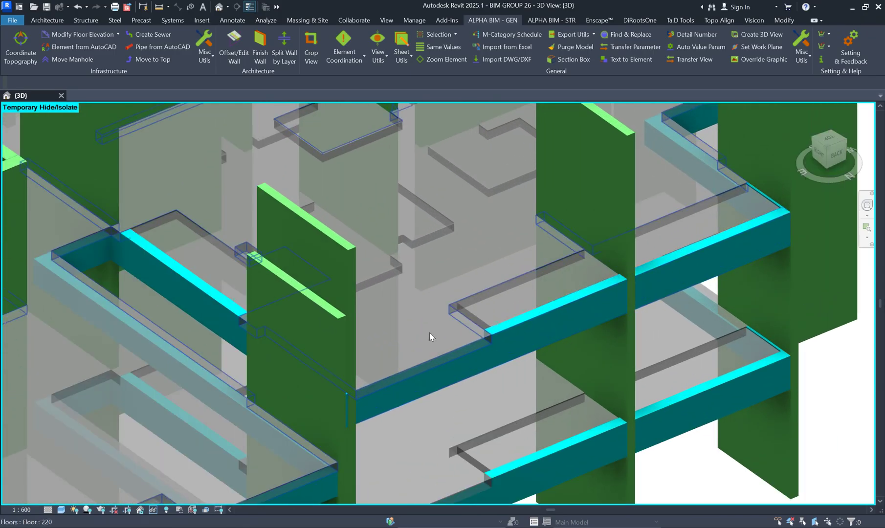
pyautogui.scroll(-3, 487, 337)
pyautogui.scroll(-2, 431, 379)
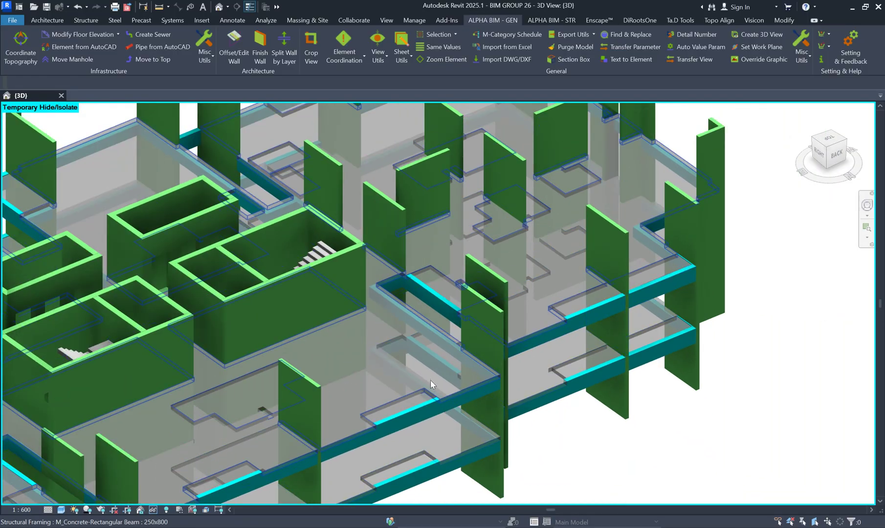
pyautogui.scroll(-2, 605, 271)
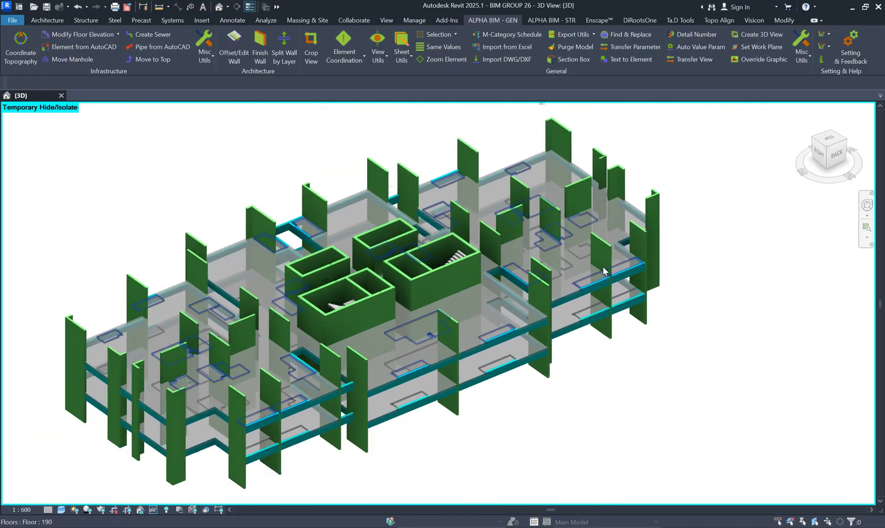